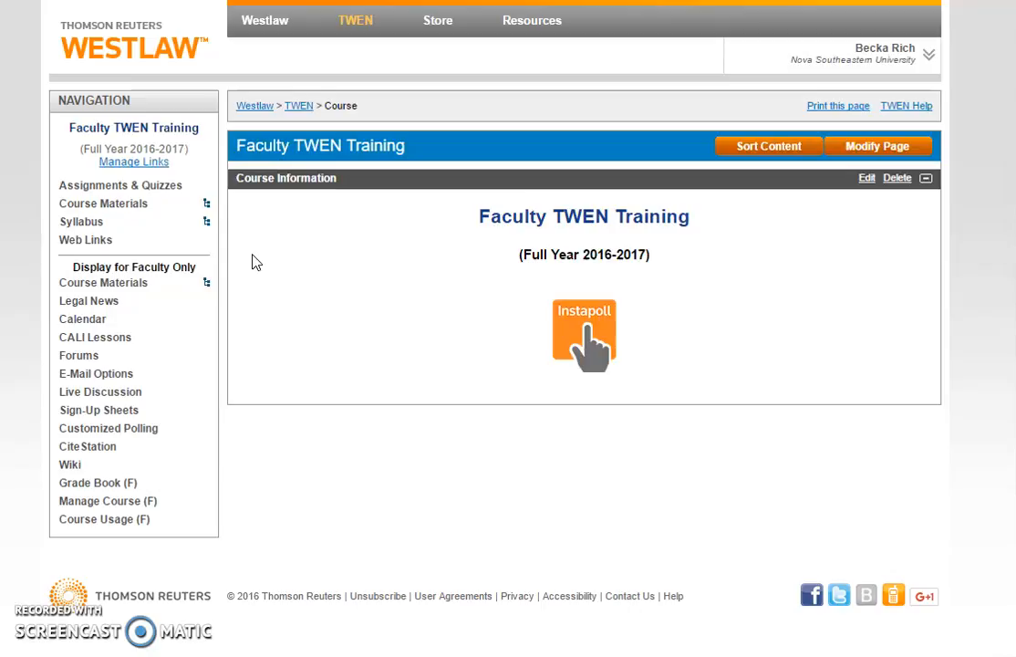
Open the course's feature management and rename the Web Links feature to TWEN Tools.
{"action": "left_click", "coordinate": [132, 503]}
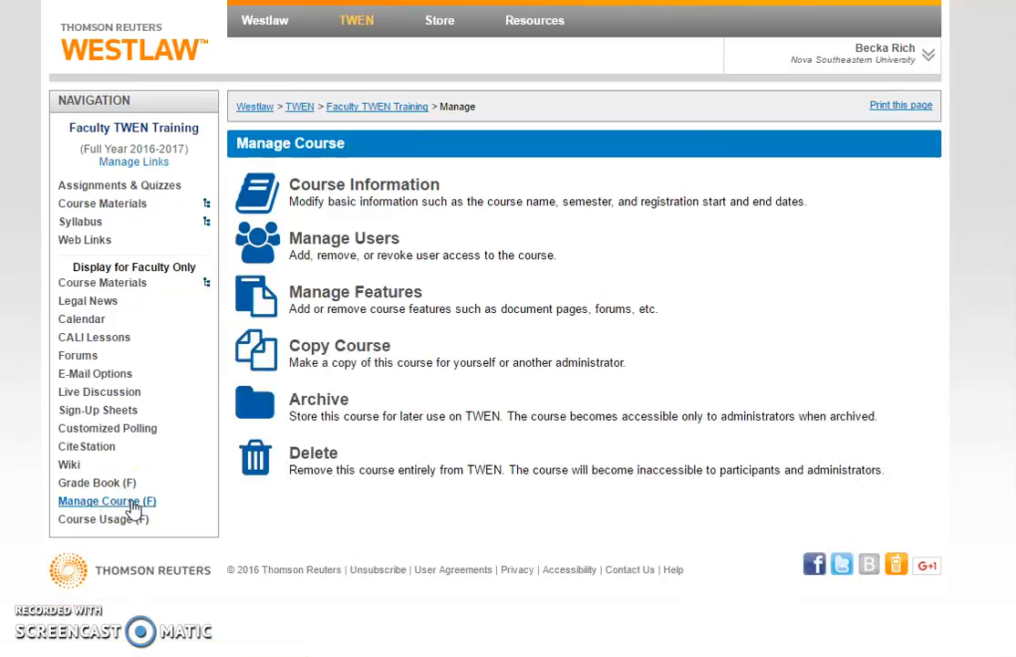
{"action": "left_click", "coordinate": [324, 299]}
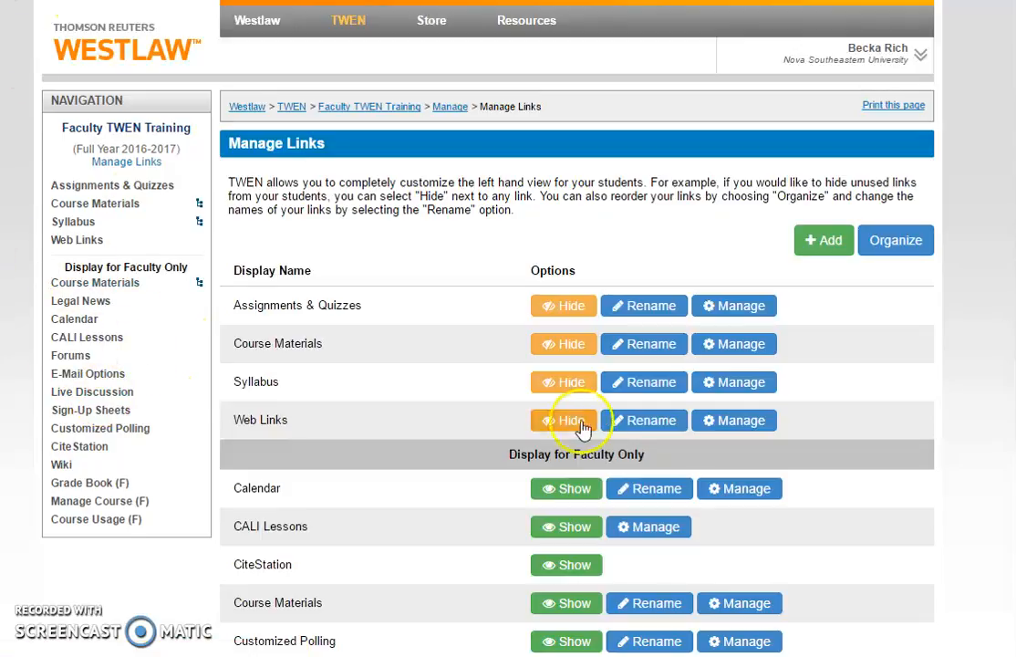
{"action": "left_click", "coordinate": [651, 421]}
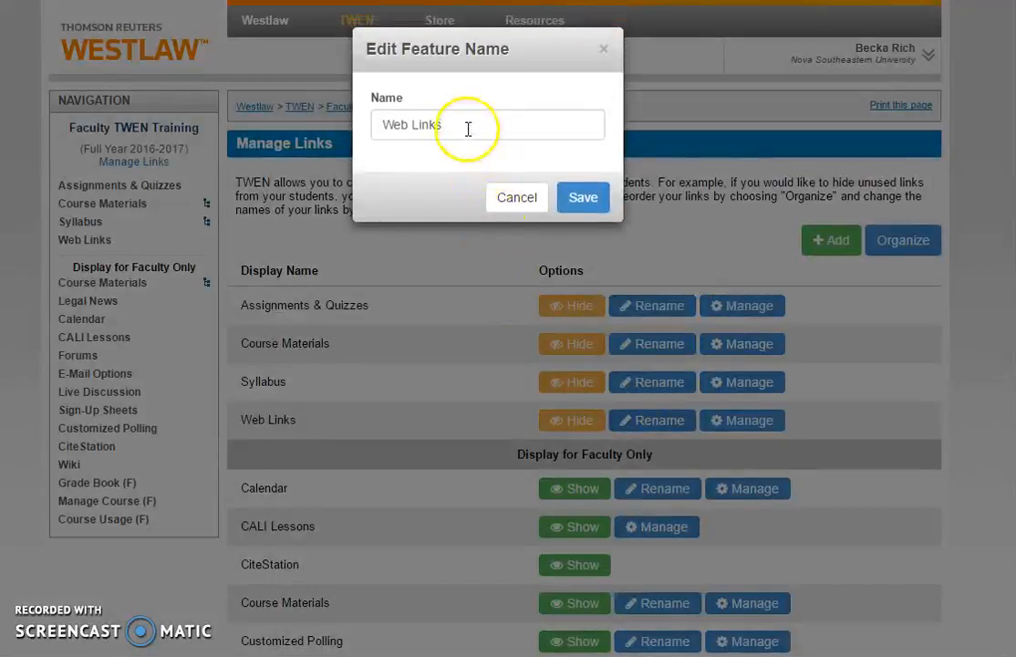
{"action": "triple_click", "coordinate": [468, 129]}
{"action": "type", "text": "TWEBN"}
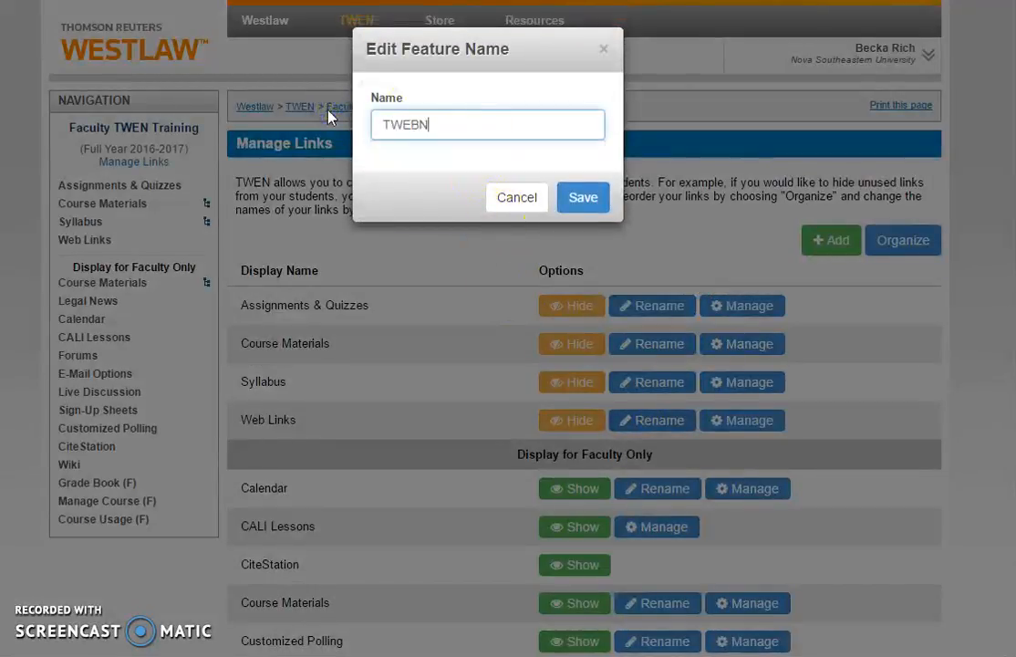
{"action": "key", "text": "BackSpace"}
{"action": "key", "text": "BackSpace"}
{"action": "type", "text": "N Tools"}
{"action": "left_click", "coordinate": [565, 192]}
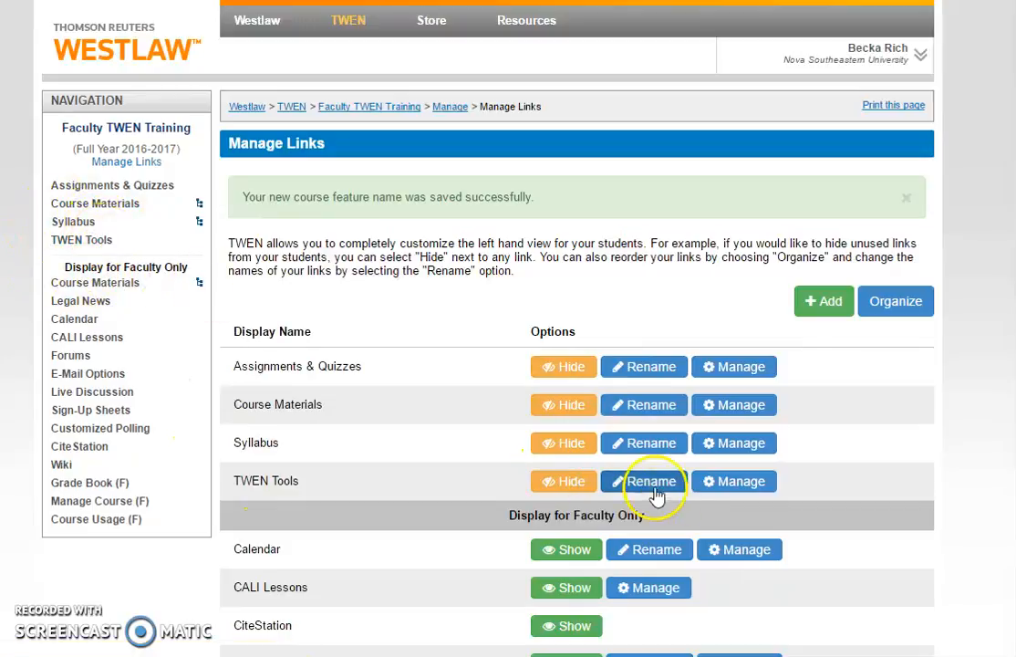
{"action": "left_click", "coordinate": [729, 483]}
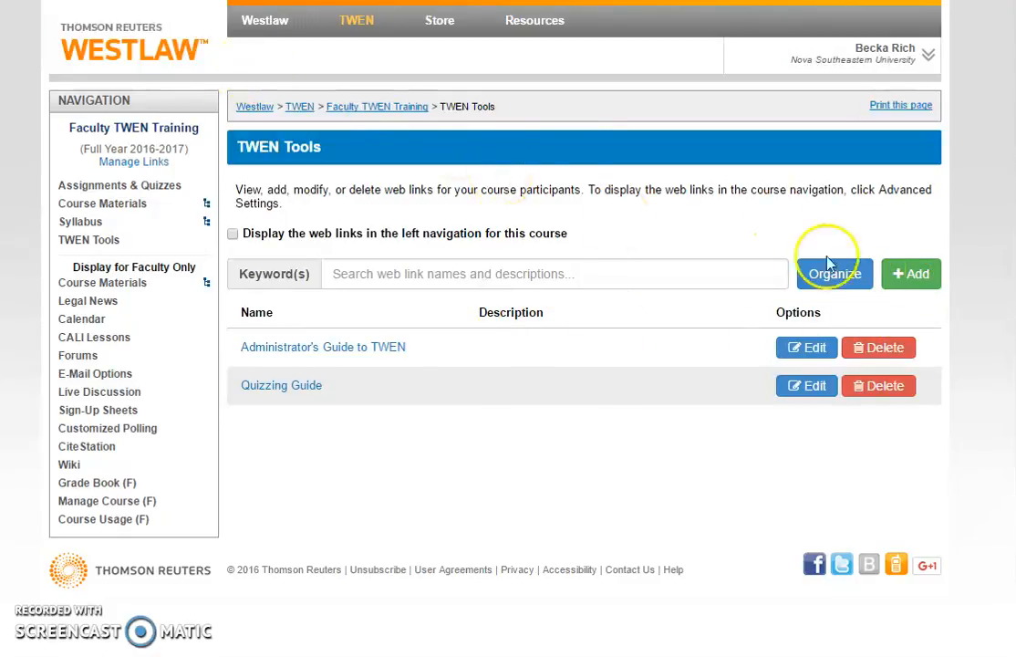
{"action": "left_click", "coordinate": [906, 278]}
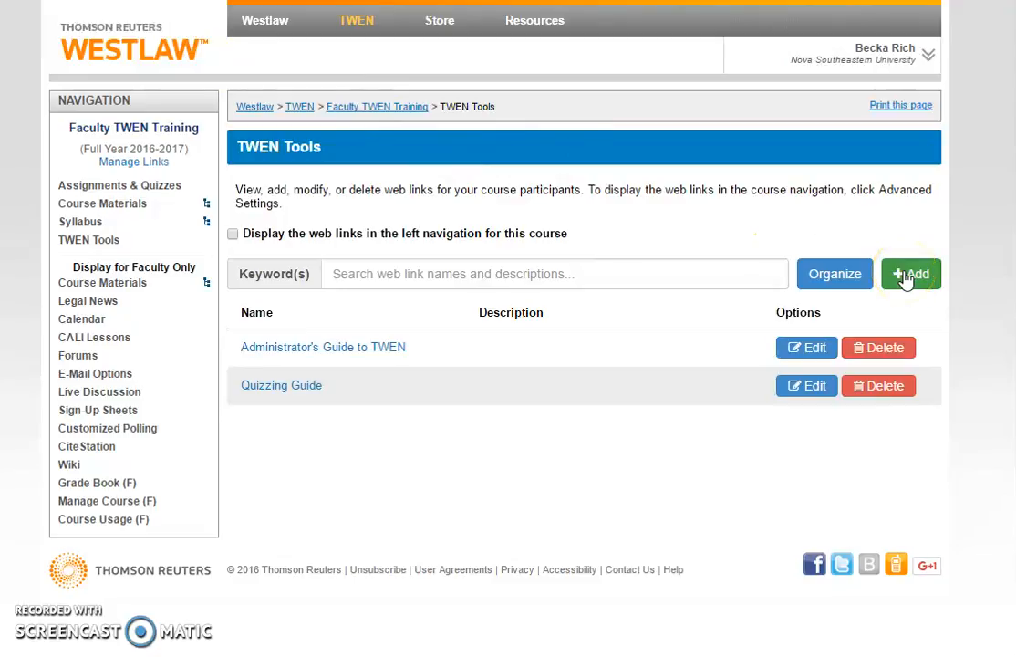
{"action": "left_click", "coordinate": [907, 276]}
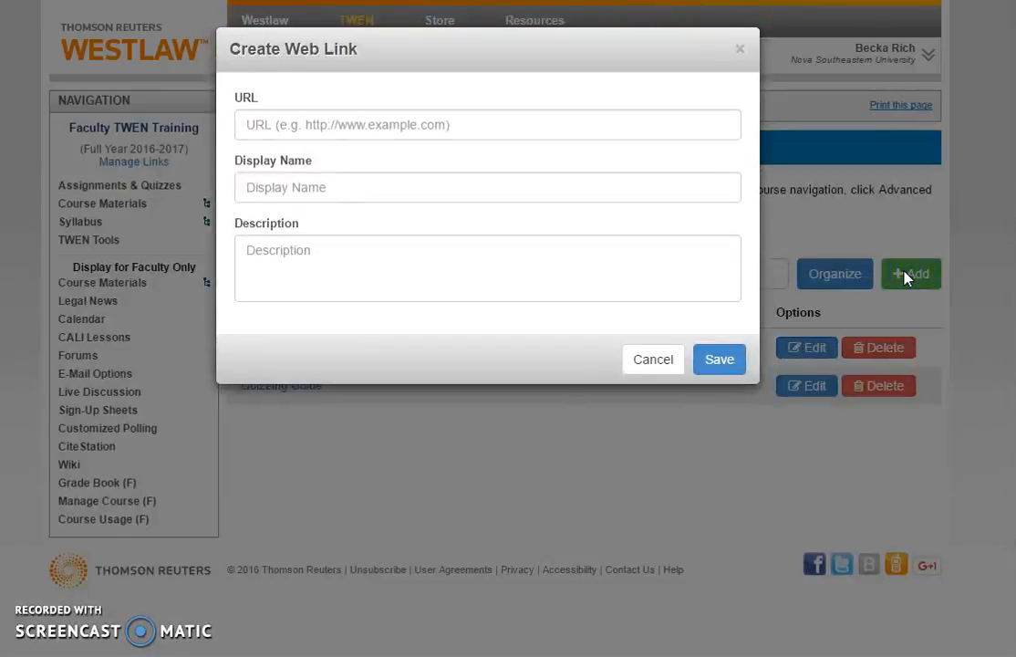
{"action": "left_click", "coordinate": [399, 128]}
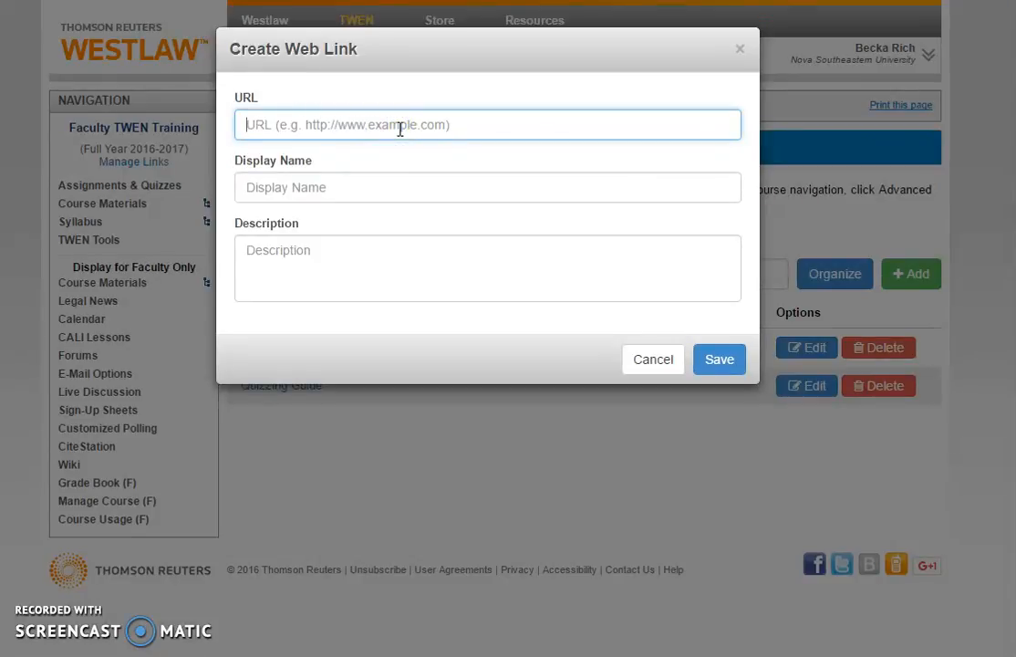
{"action": "type", "text": "ht"}
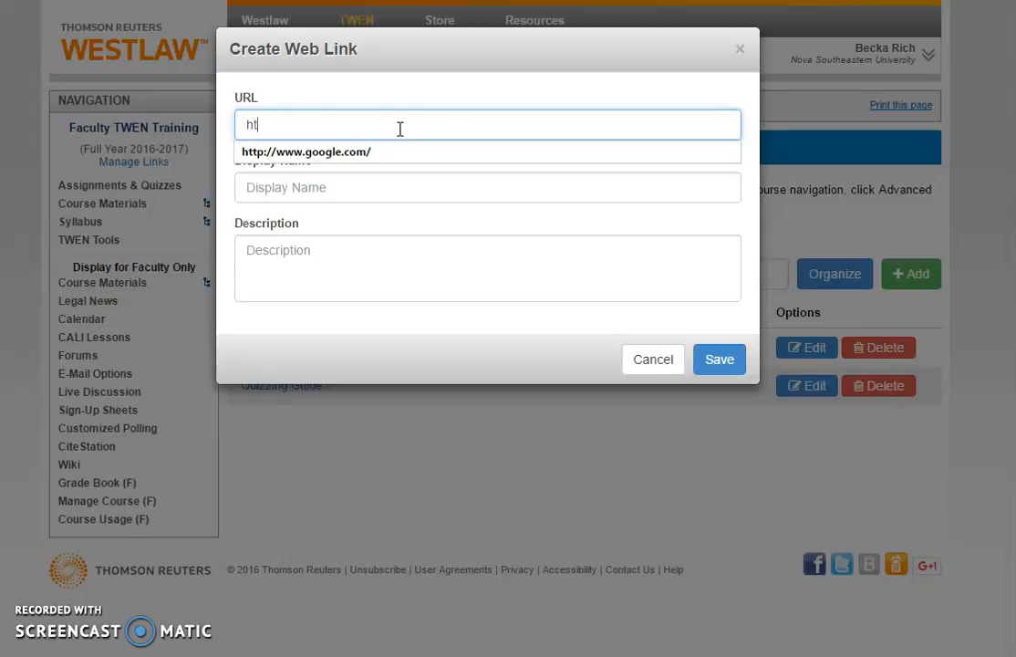
{"action": "type", "text": "tp://www.google.com/"}
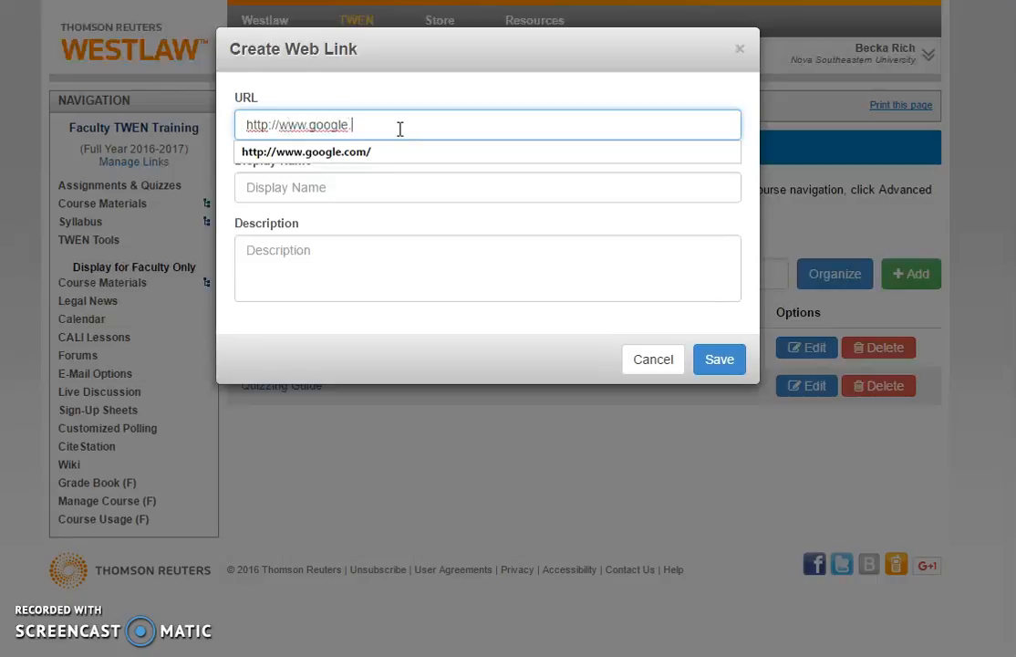
{"action": "left_click", "coordinate": [338, 200]}
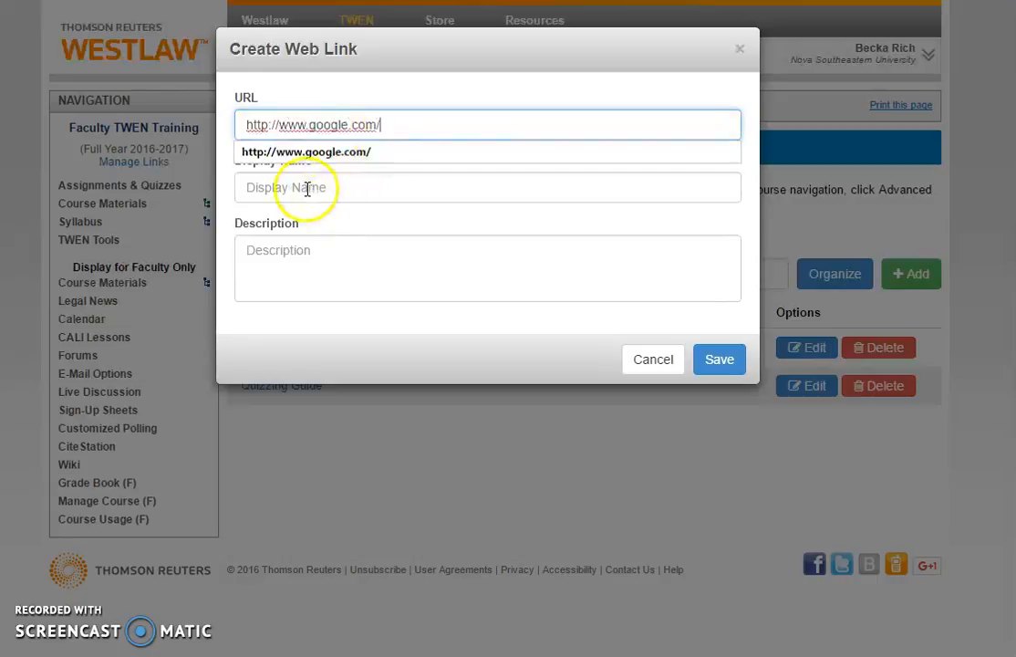
Give the new web link the display name Google Search Engine and the description "To find more resources", and save it.
{"action": "left_click", "coordinate": [308, 188]}
{"action": "type", "text": "Go"}
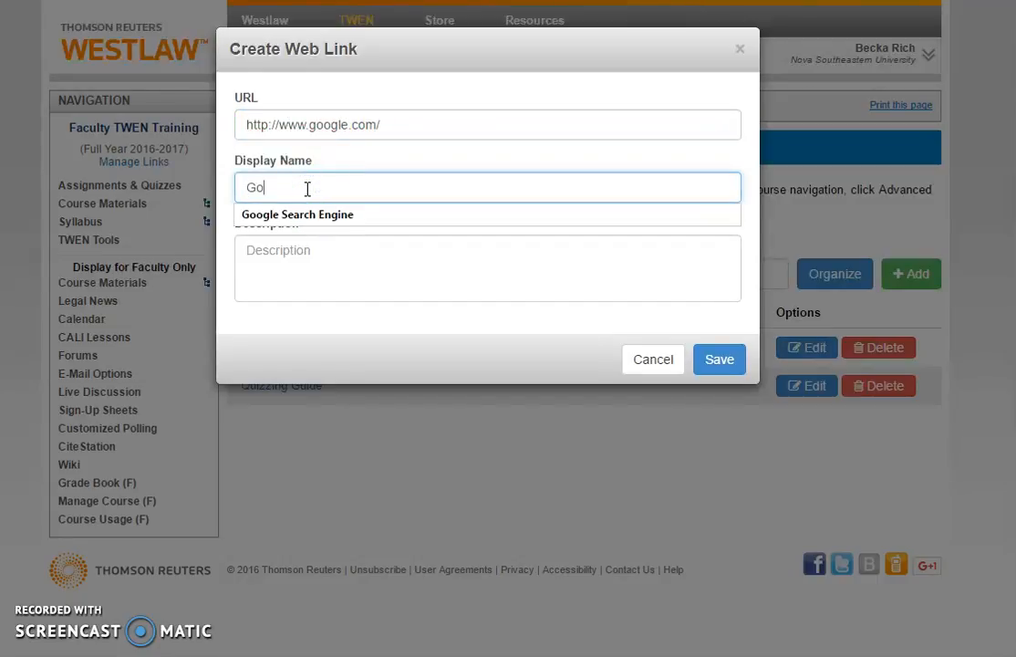
{"action": "type", "text": "ogle Search Engine"}
{"action": "left_click", "coordinate": [308, 218]}
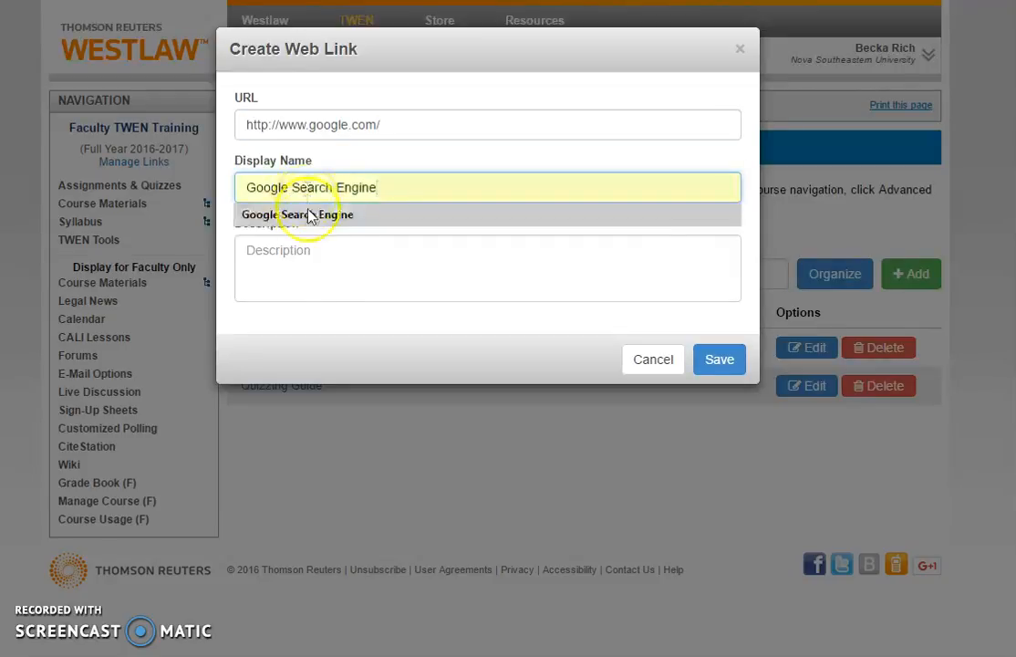
{"action": "left_click", "coordinate": [316, 288]}
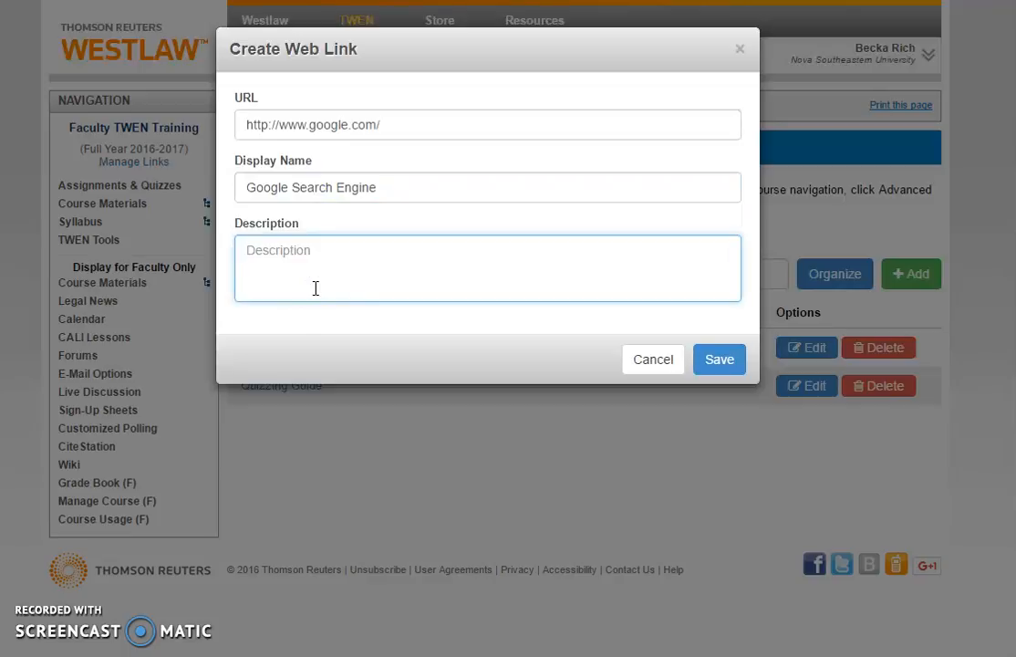
{"action": "type", "text": "To find more resources"}
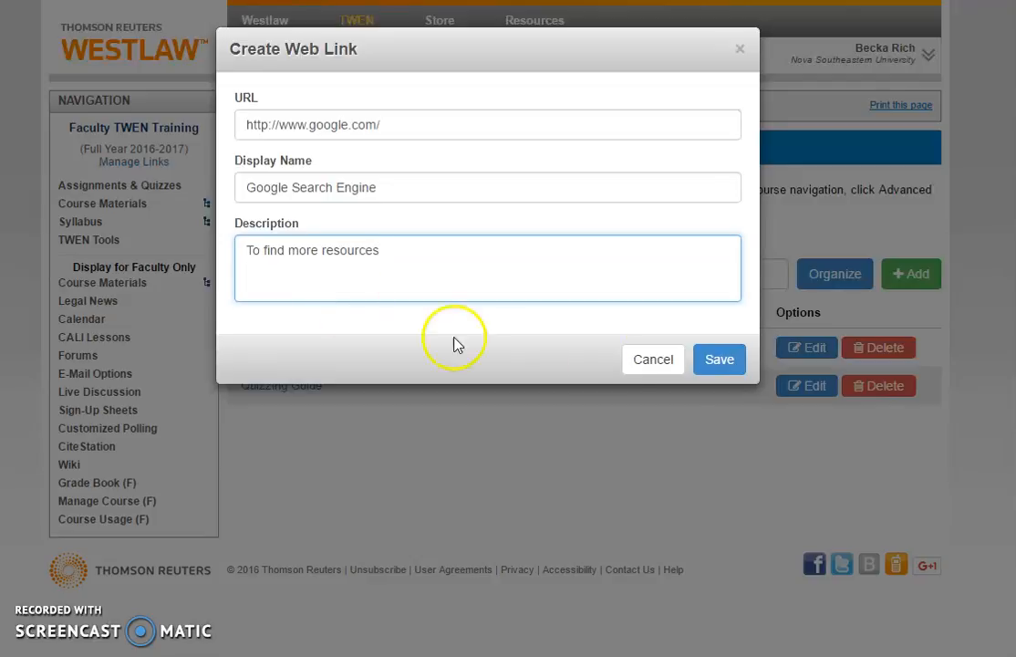
{"action": "left_click", "coordinate": [717, 370]}
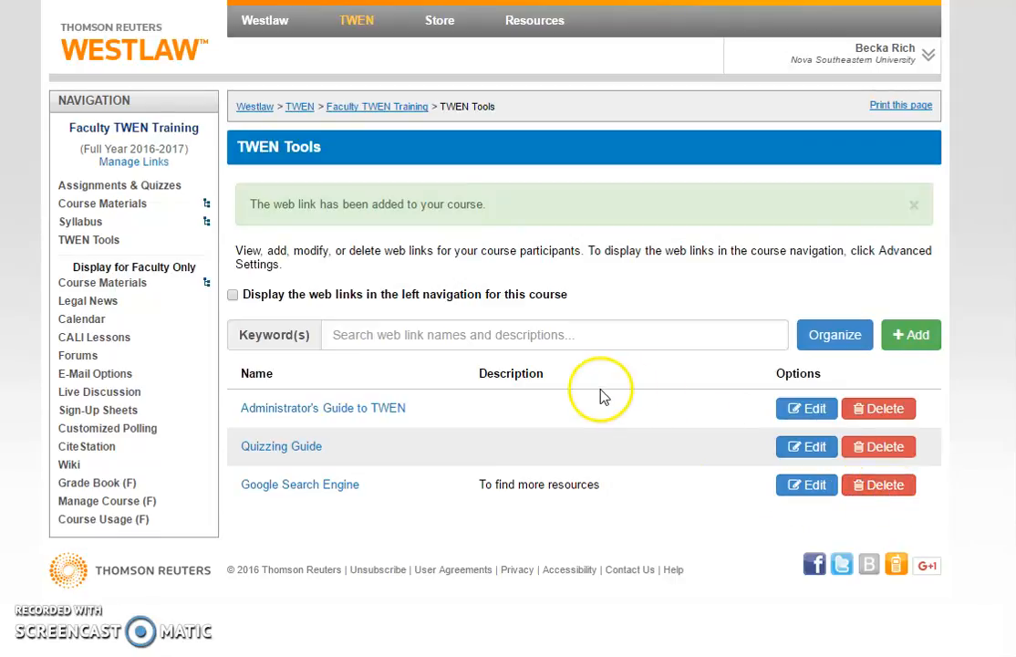
Try the web links in reverse alphabetical order, sort them from A to Z, and save the order.
{"action": "left_click", "coordinate": [828, 349]}
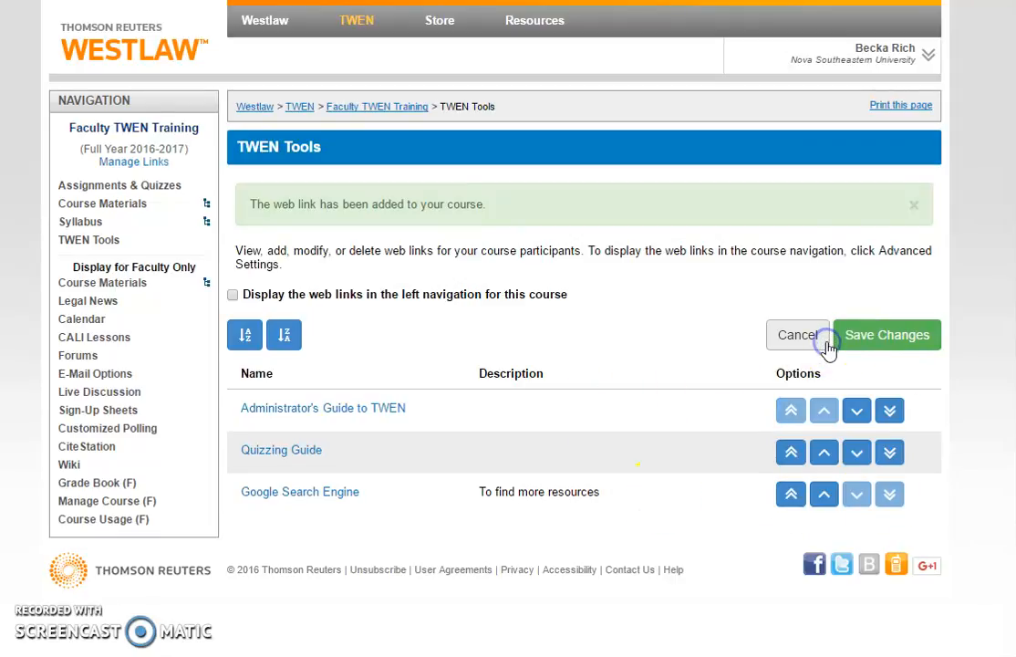
{"action": "left_click", "coordinate": [255, 339]}
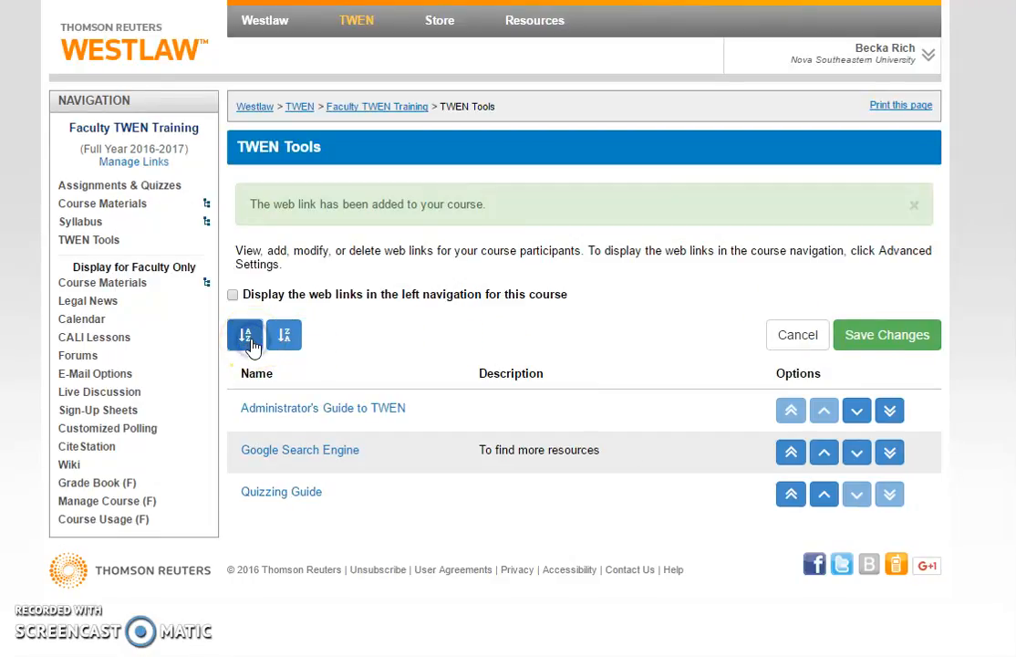
{"action": "left_click", "coordinate": [285, 338]}
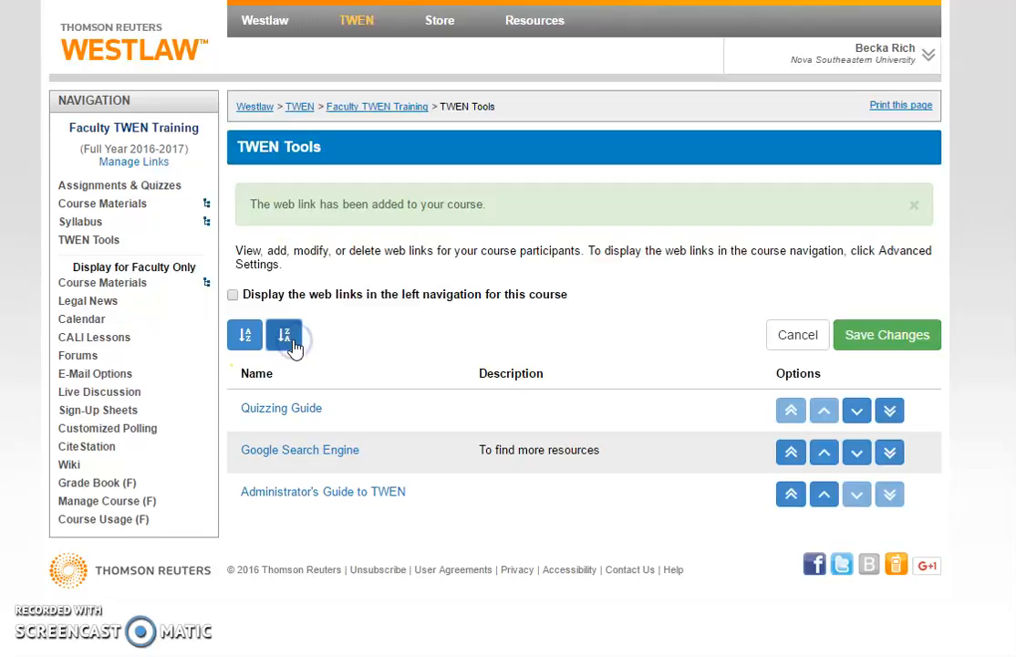
{"action": "left_click", "coordinate": [244, 335]}
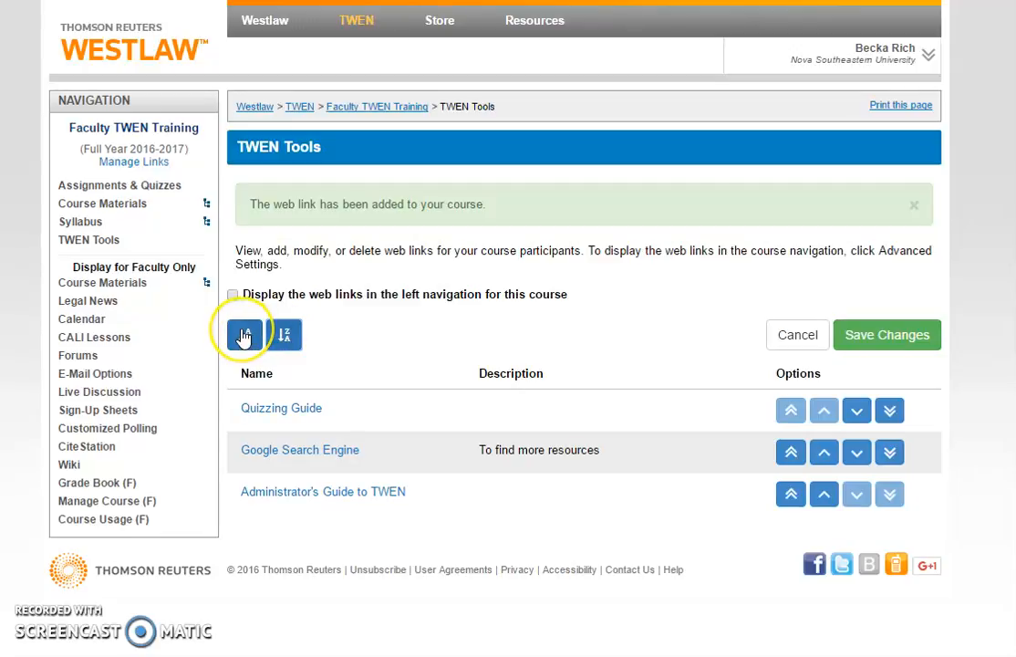
{"action": "left_click", "coordinate": [244, 337]}
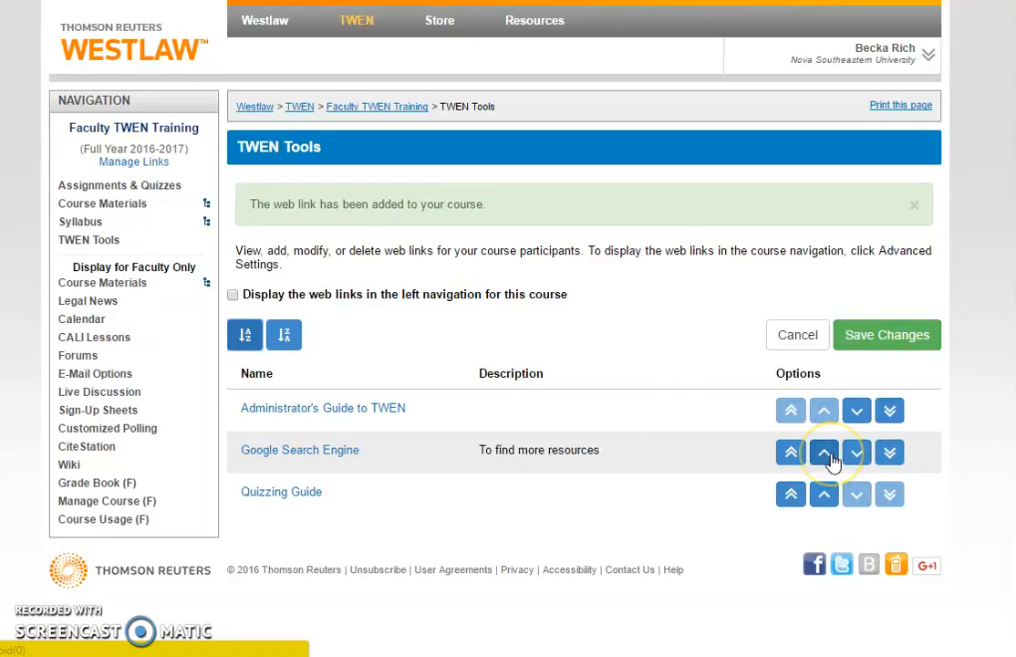
{"action": "left_click", "coordinate": [889, 337]}
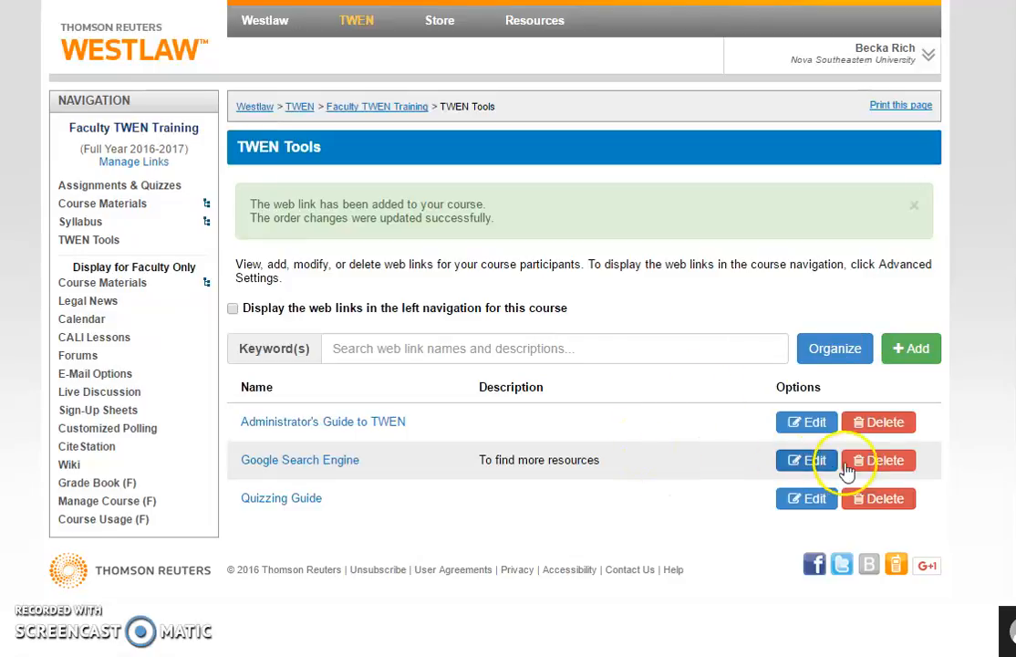
Delete the Google Search Engine web link from TWEN Tools.
{"action": "left_click", "coordinate": [876, 462]}
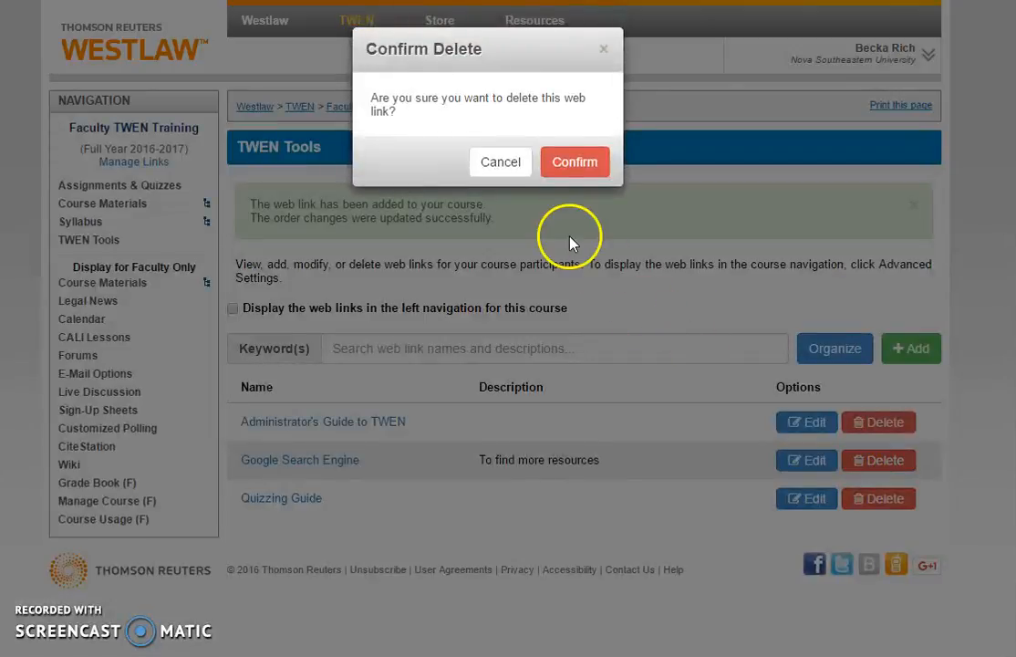
{"action": "left_click", "coordinate": [569, 177]}
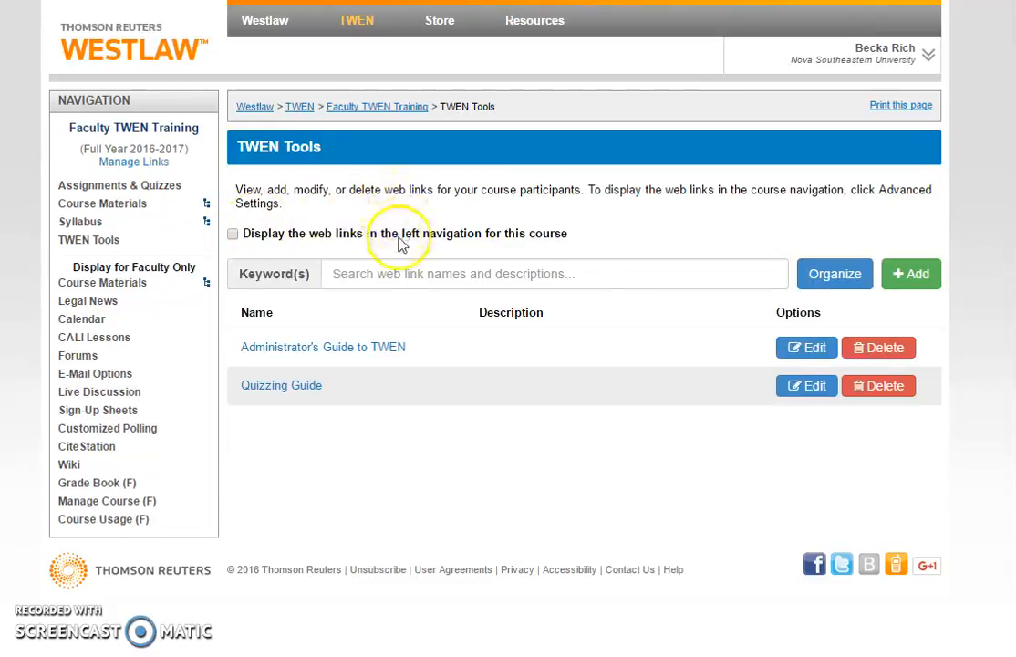
Turn the display of individual web links in the course navigation on and back off.
{"action": "left_click", "coordinate": [232, 235]}
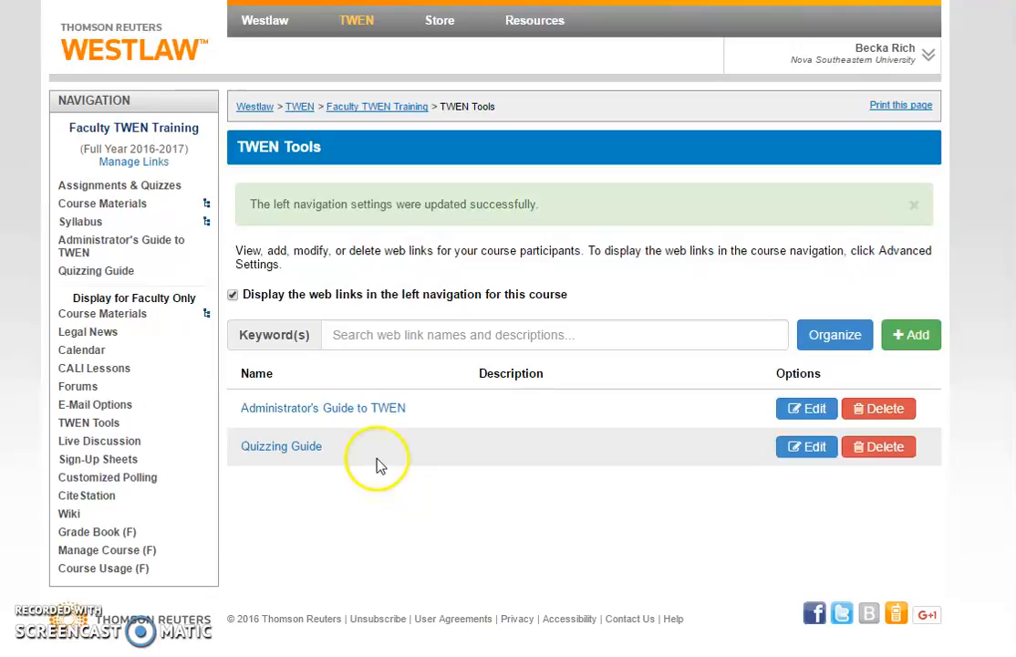
{"action": "left_click", "coordinate": [233, 296]}
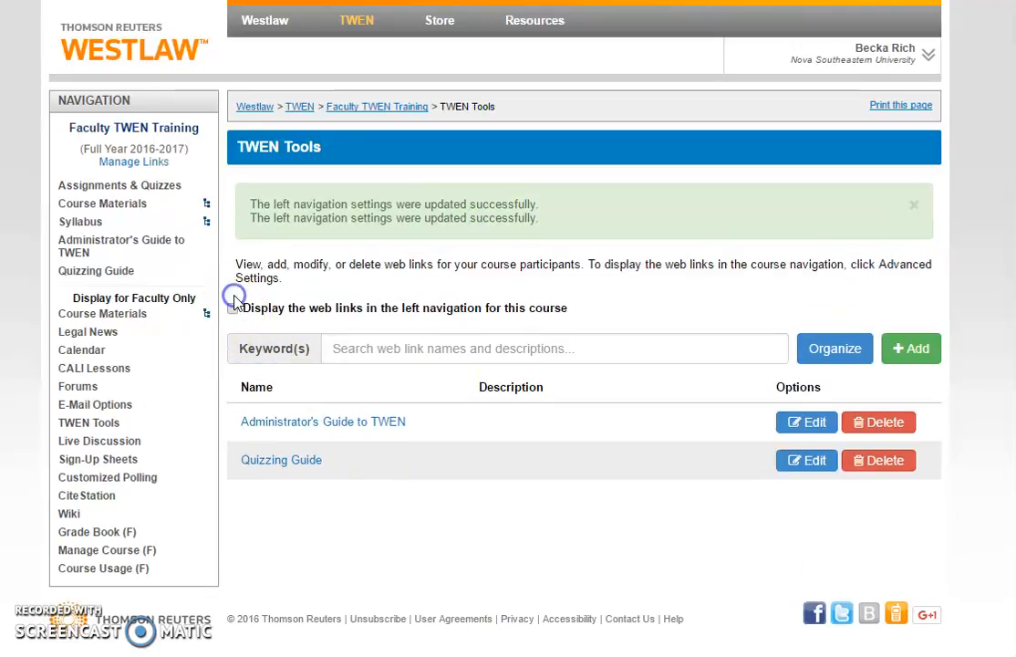